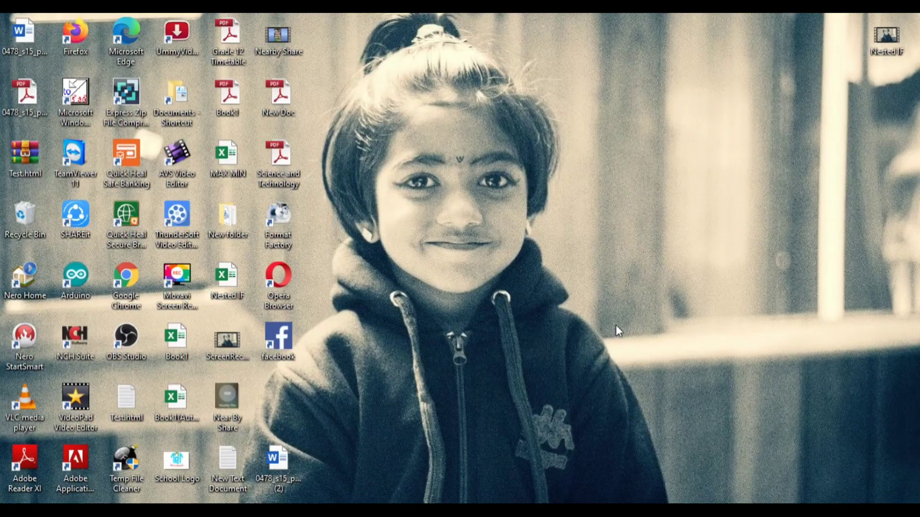
- Open Science and Technology.pdf from the desktop in Adobe Reader to preview it, then close Reader
{"action": "double_click", "coordinate": [289, 170]}
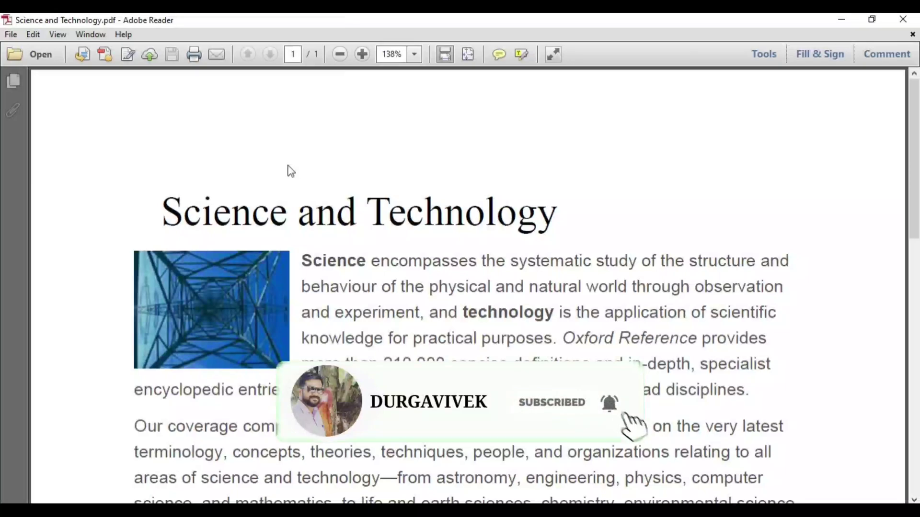
{"action": "left_click", "coordinate": [903, 19]}
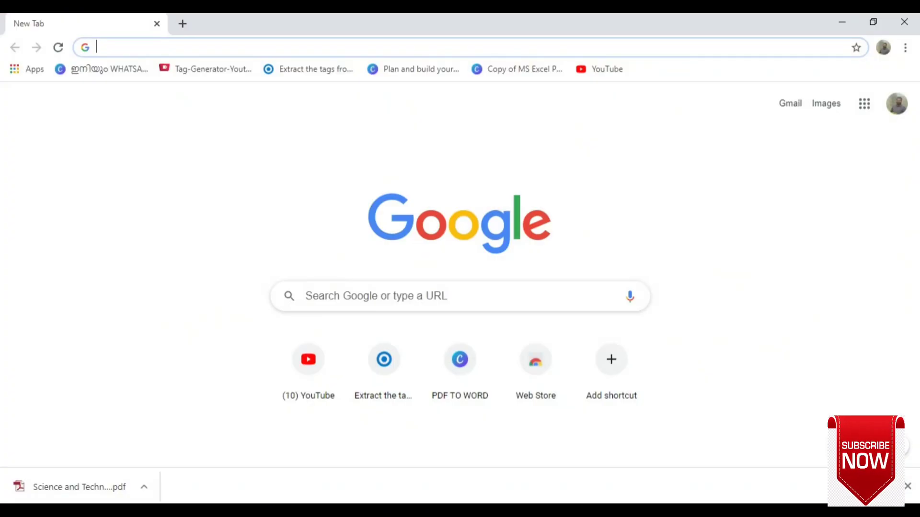
- Search for ilovepdf in Chrome, go to the iLovePDF site, and open the Protect PDF tool
{"action": "left_click", "coordinate": [208, 54]}
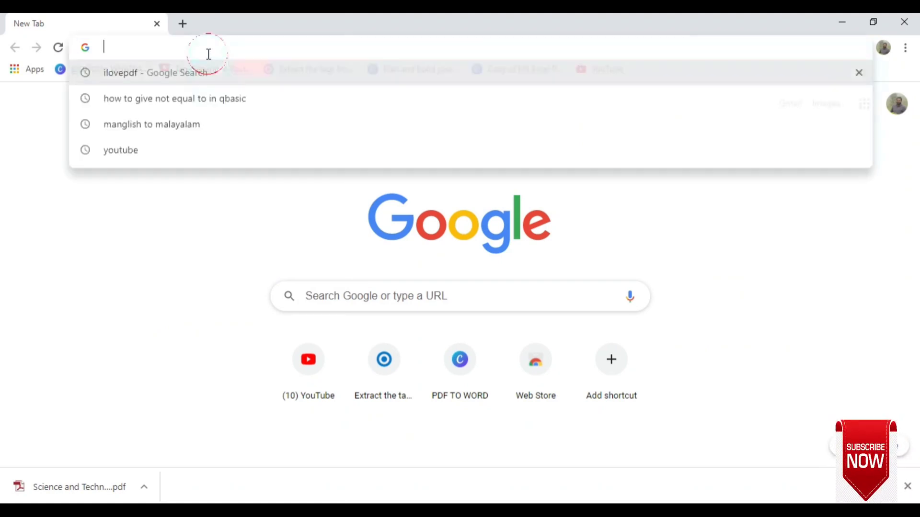
{"action": "left_click", "coordinate": [205, 74]}
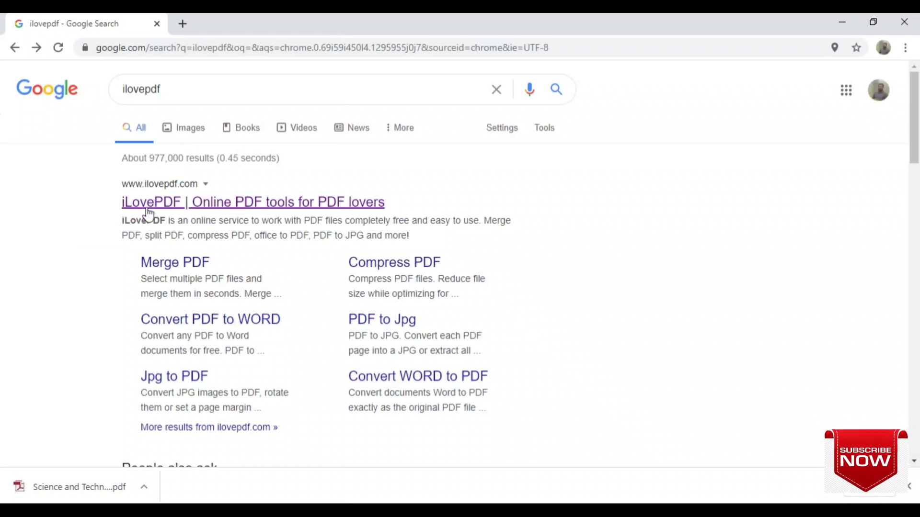
{"action": "left_click", "coordinate": [176, 202]}
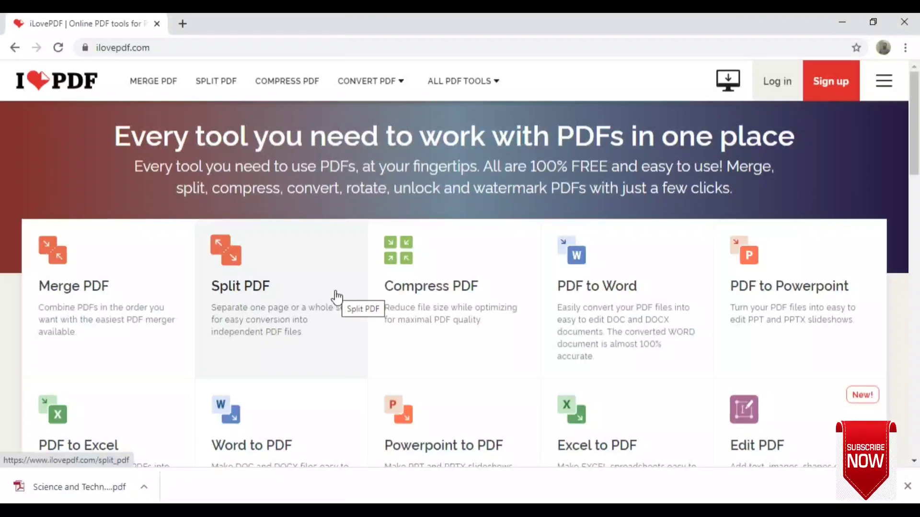
{"action": "scroll", "coordinate": [336, 297], "scroll_direction": "down", "scroll_amount": 4}
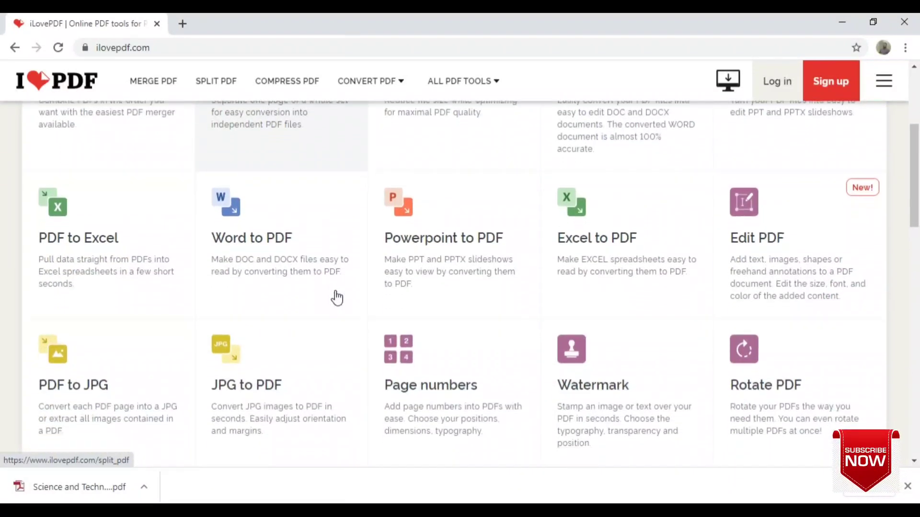
{"action": "scroll", "coordinate": [337, 297], "scroll_direction": "down", "scroll_amount": 3}
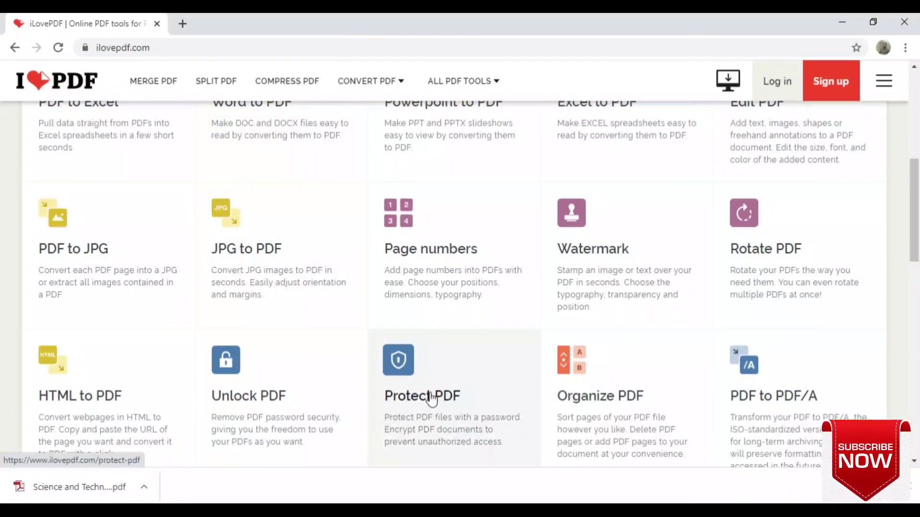
{"action": "left_click", "coordinate": [396, 397]}
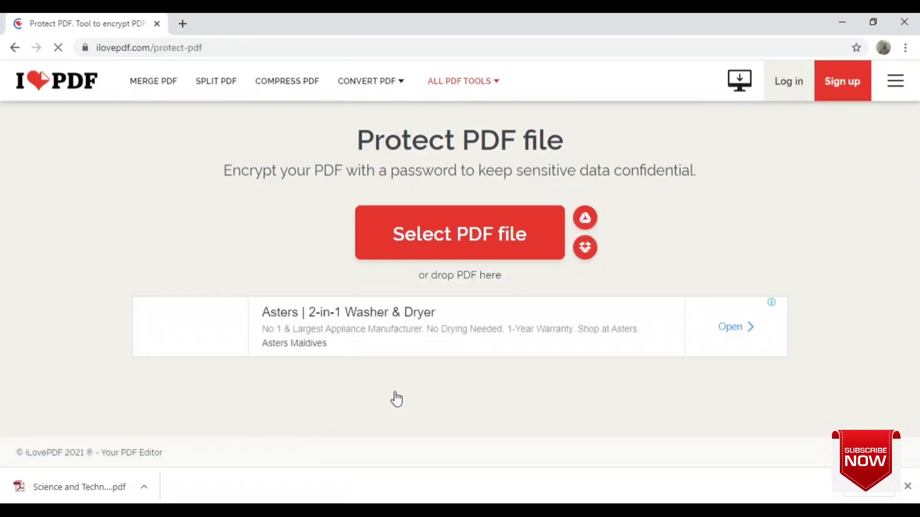
- Upload Science and Technology.pdf from the Desktop folder to the Protect PDF tool
{"action": "left_click", "coordinate": [425, 243]}
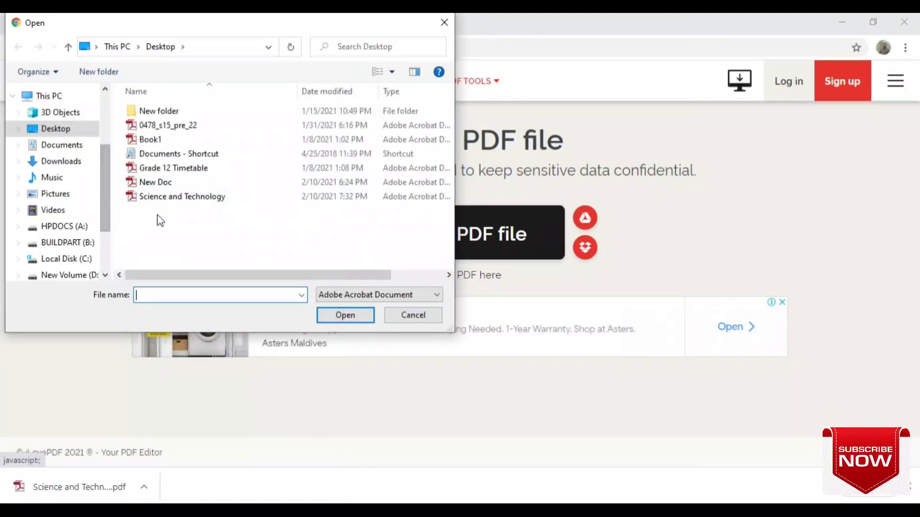
{"action": "left_click", "coordinate": [186, 197]}
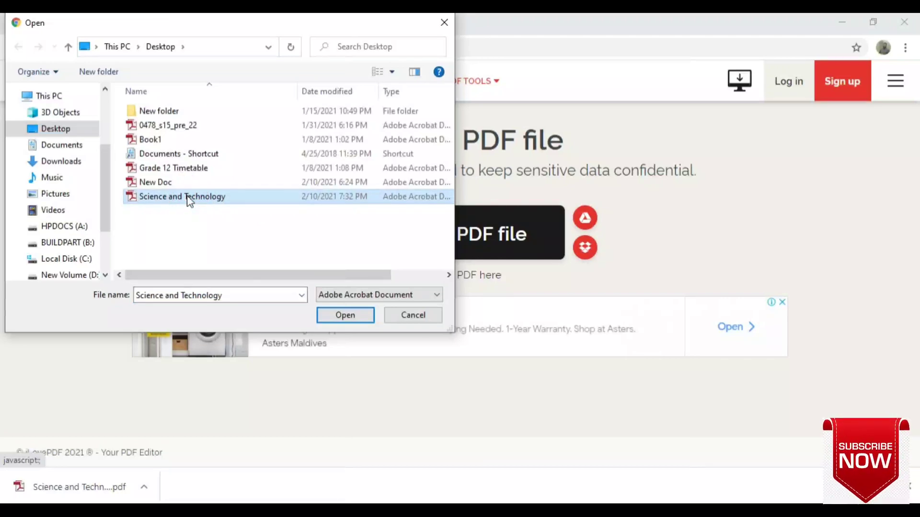
{"action": "left_click", "coordinate": [355, 316]}
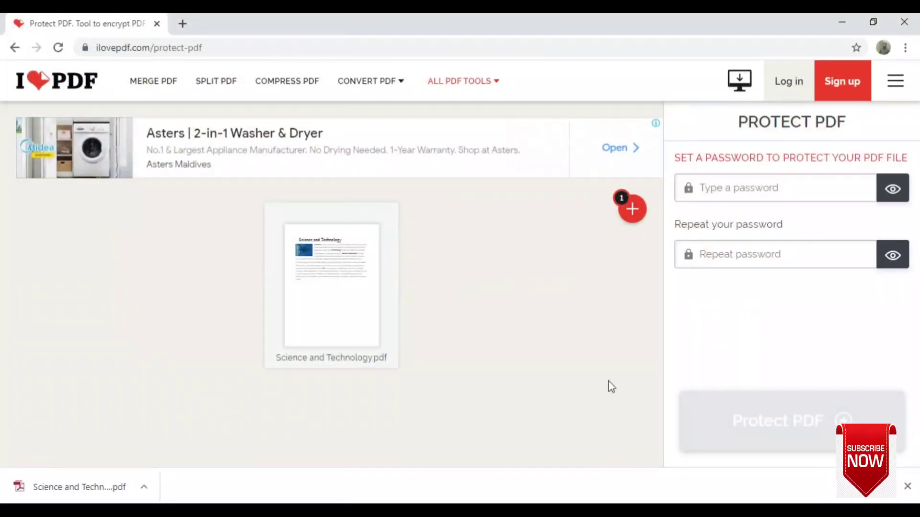
- Enter the protection password, reveal it as plain text, and repeat it in the confirmation field
{"action": "mouse_move", "coordinate": [321, 317]}
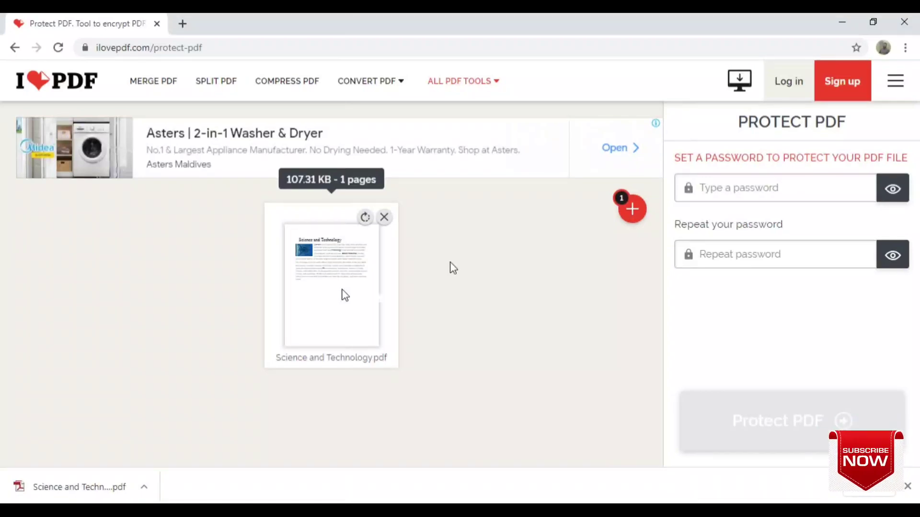
{"action": "mouse_move", "coordinate": [631, 220]}
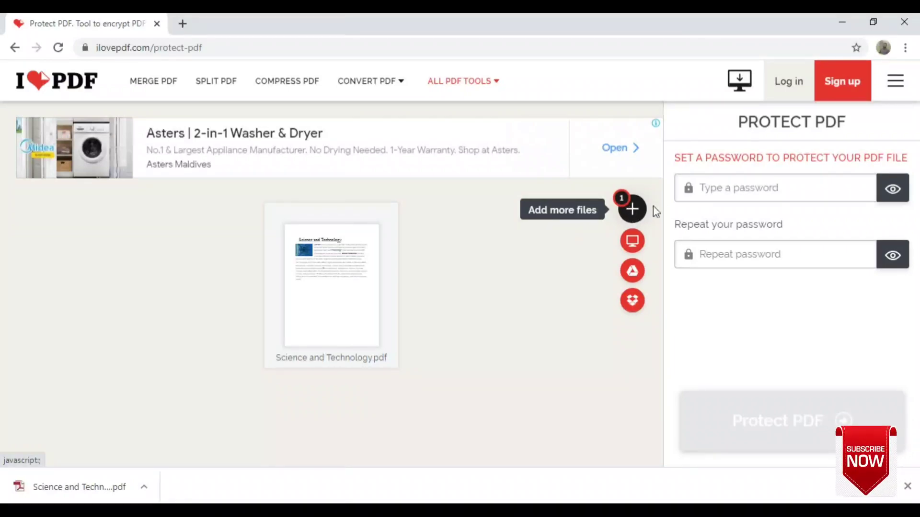
{"action": "left_click", "coordinate": [742, 187]}
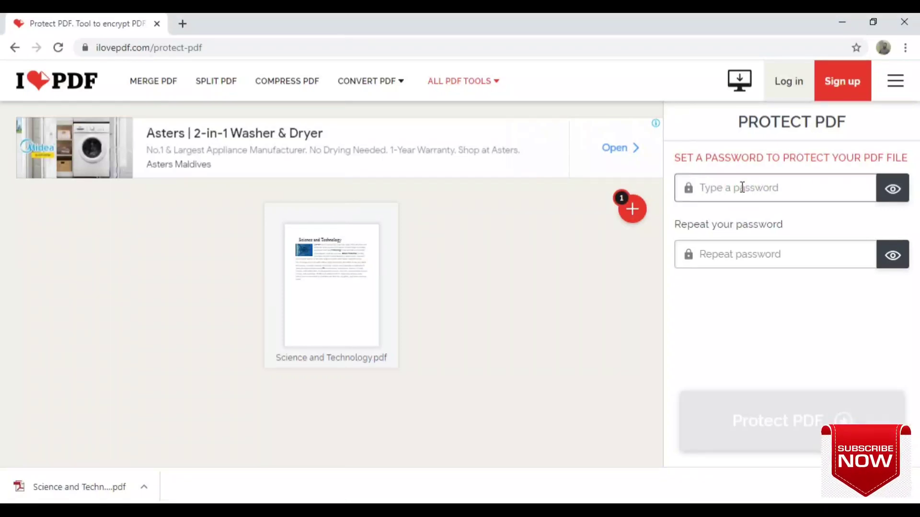
{"action": "type", "text": "••"}
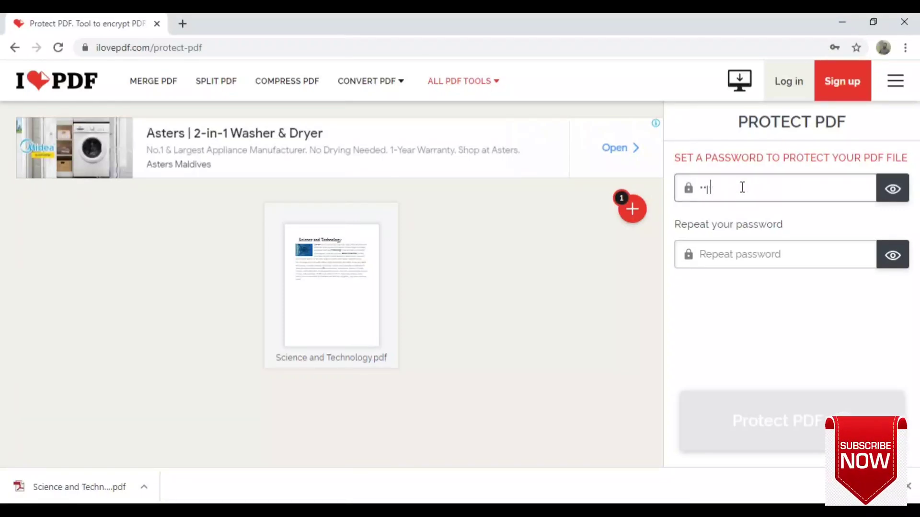
{"action": "type", "text": "•••"}
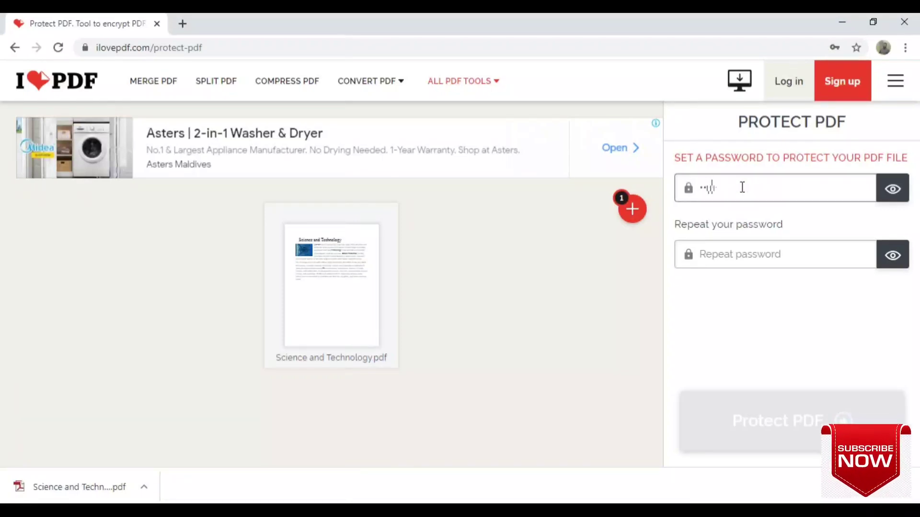
{"action": "left_click", "coordinate": [894, 200]}
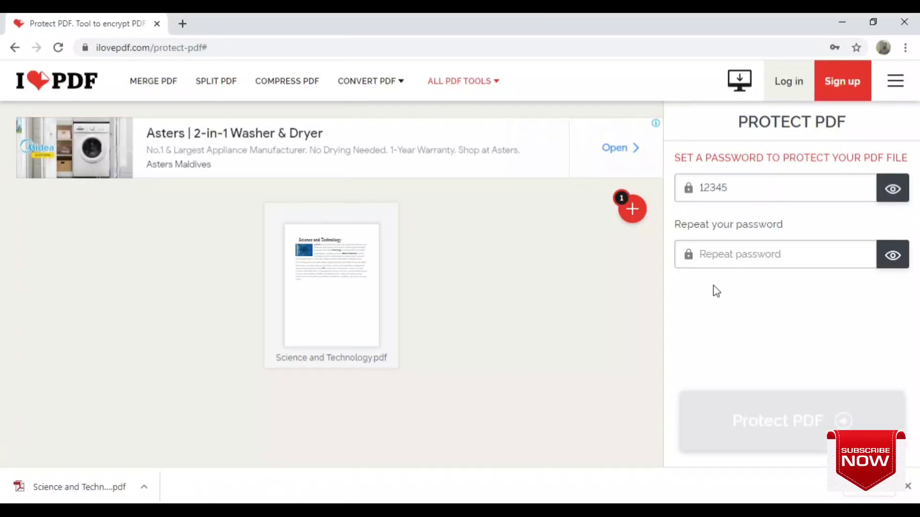
{"action": "left_click", "coordinate": [722, 254]}
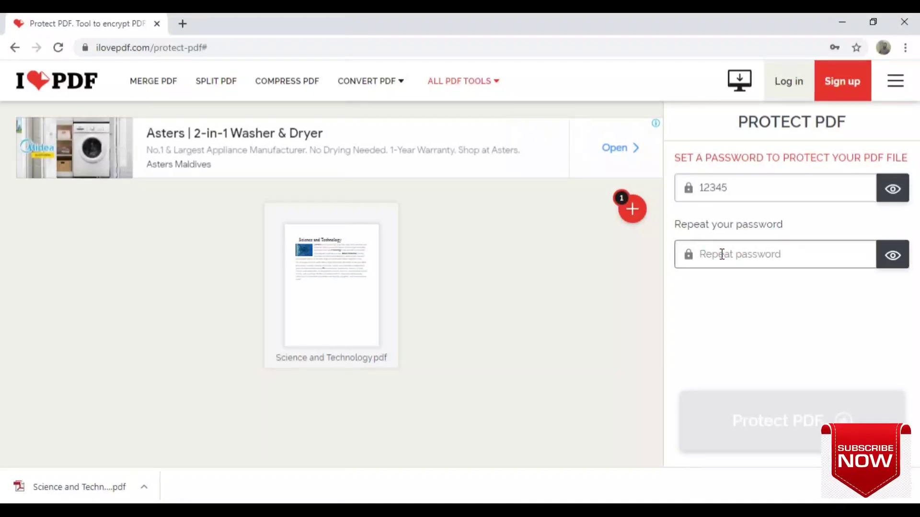
{"action": "type", "text": "12345"}
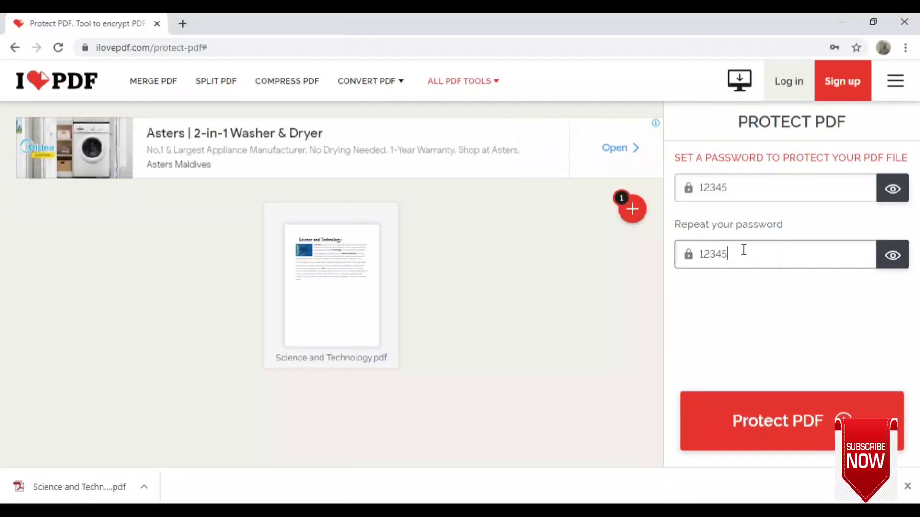
- Protect the PDF, then open the downloaded Science and Technology_protected (1).pdf from Chrome's download bar
{"action": "left_click", "coordinate": [800, 436]}
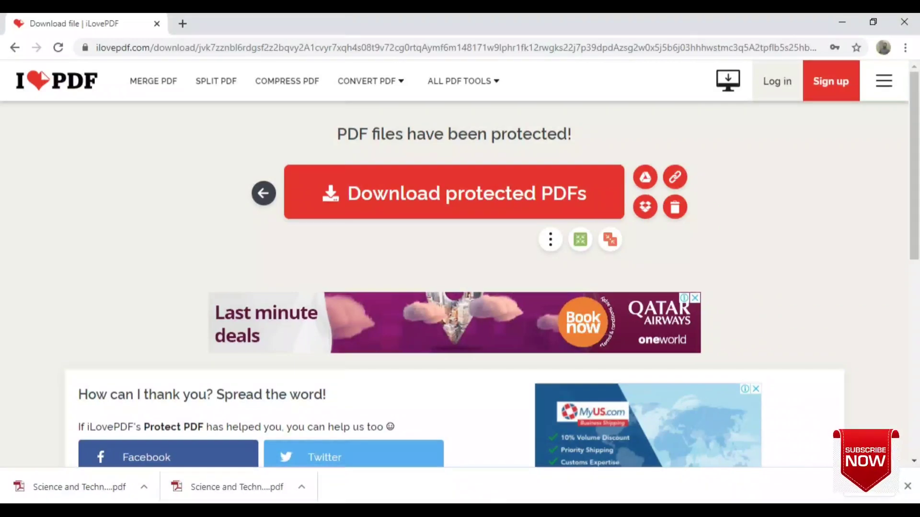
{"action": "left_click", "coordinate": [144, 488]}
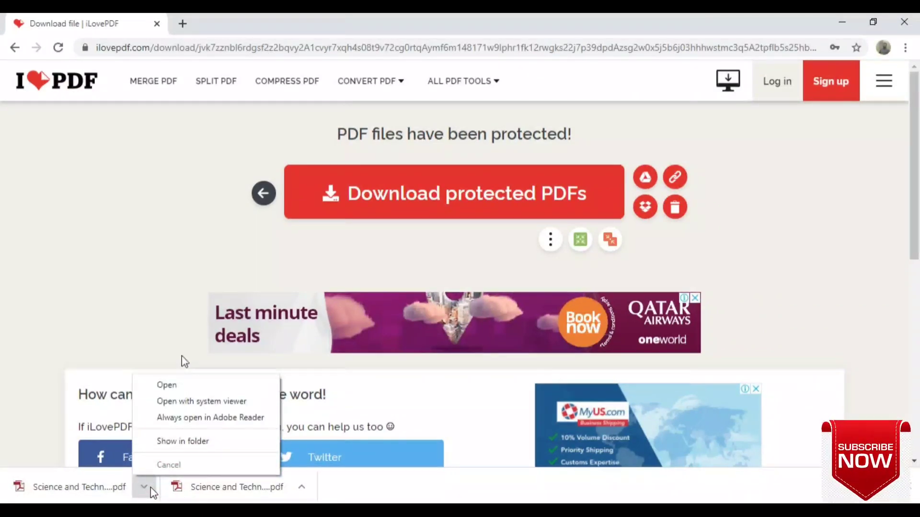
{"action": "left_click", "coordinate": [184, 390]}
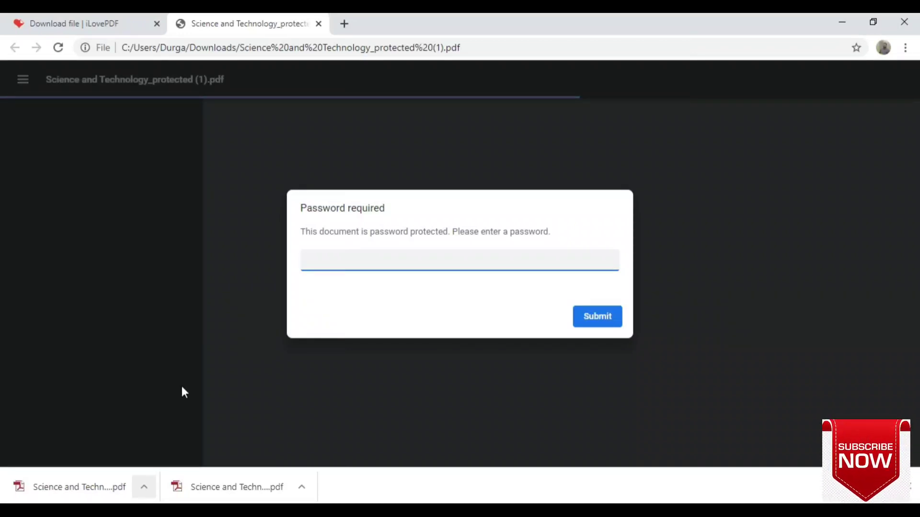
- Submit an incorrect password in the PDF viewer's Password required box to confirm it is rejected
{"action": "type", "text": "12"}
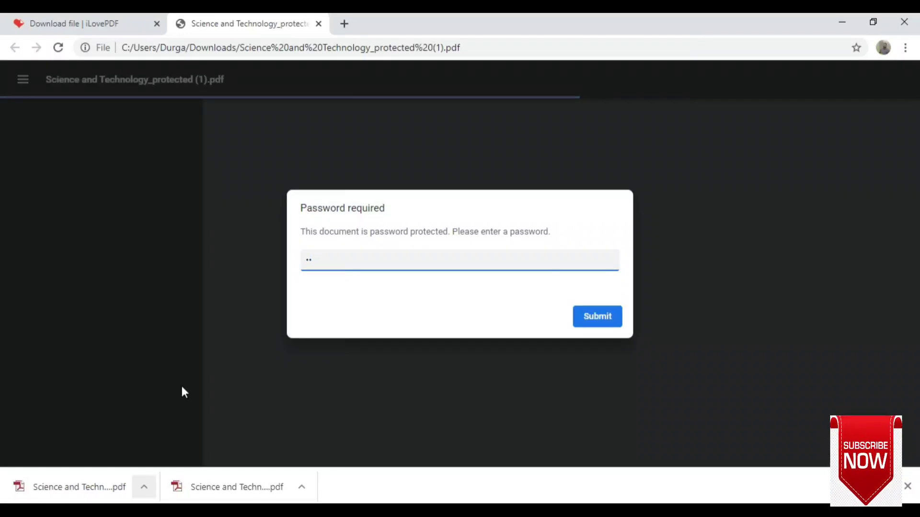
{"action": "type", "text": "3"}
{"action": "key", "text": "Return"}
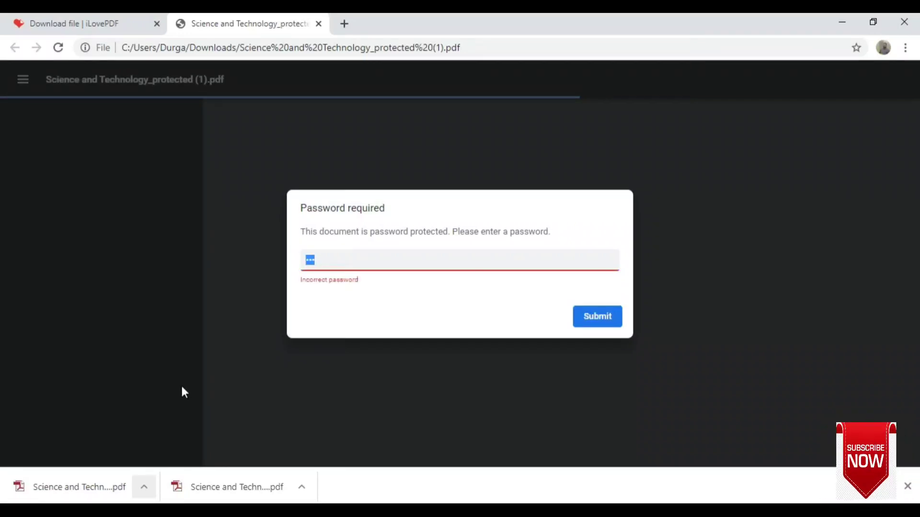
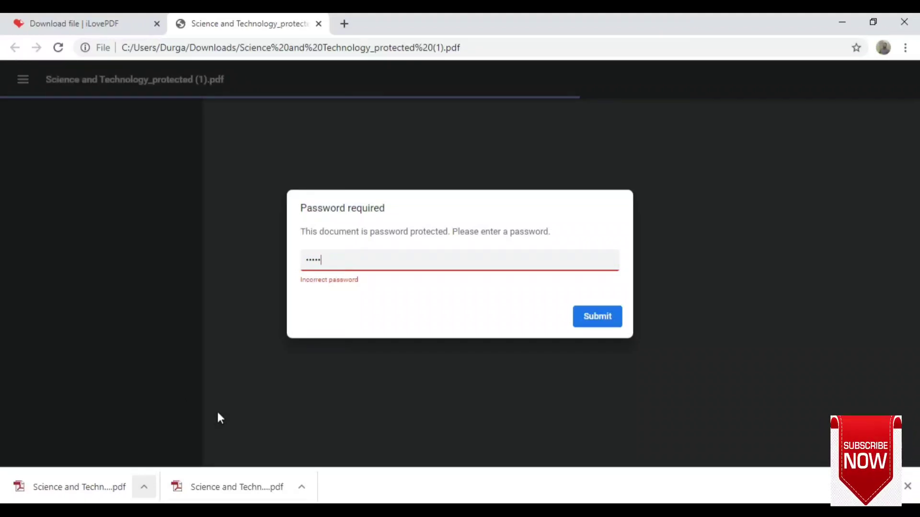
- Unlock the Science and Technology PDF with its password, then minimize Chrome to the desktop
{"action": "left_click", "coordinate": [608, 326]}
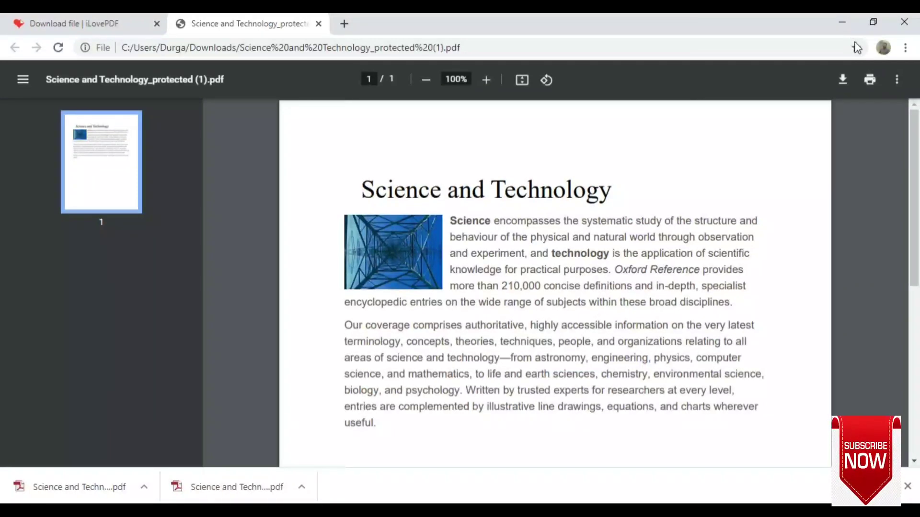
{"action": "left_click", "coordinate": [839, 22]}
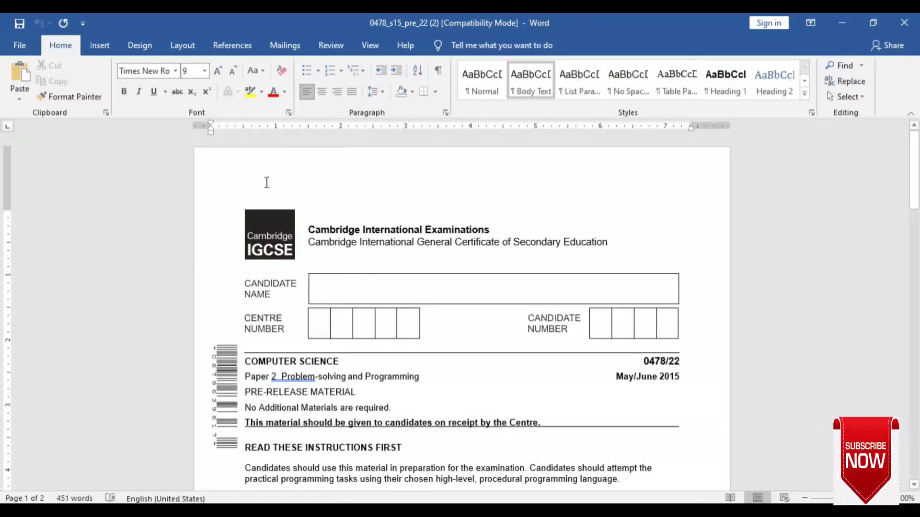
- Start Save As for 0478_s15_pre_22 (2), choosing This PC's Desktop folder as the location
{"action": "left_click", "coordinate": [26, 42]}
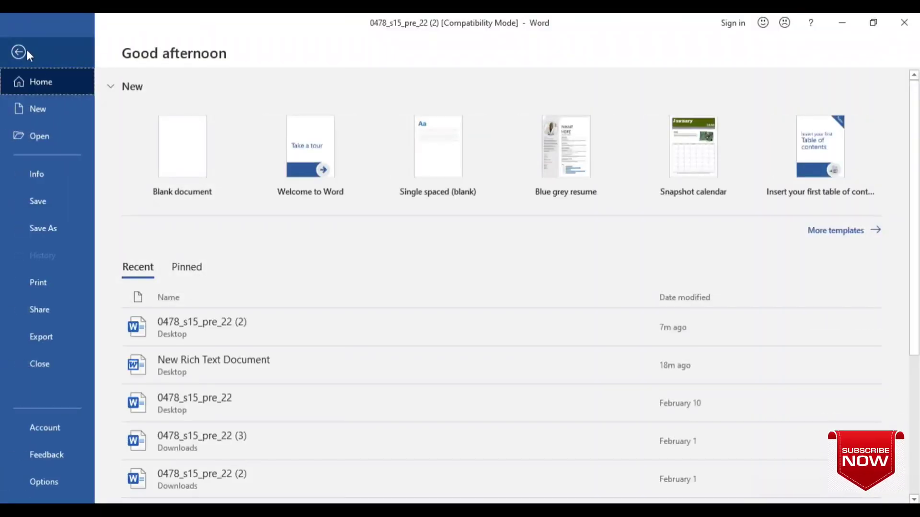
{"action": "left_click", "coordinate": [56, 230]}
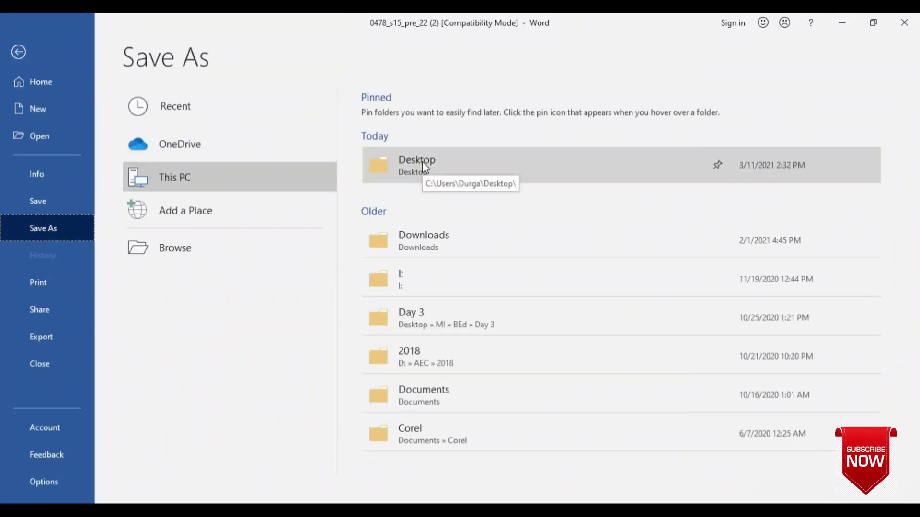
{"action": "left_click", "coordinate": [422, 164]}
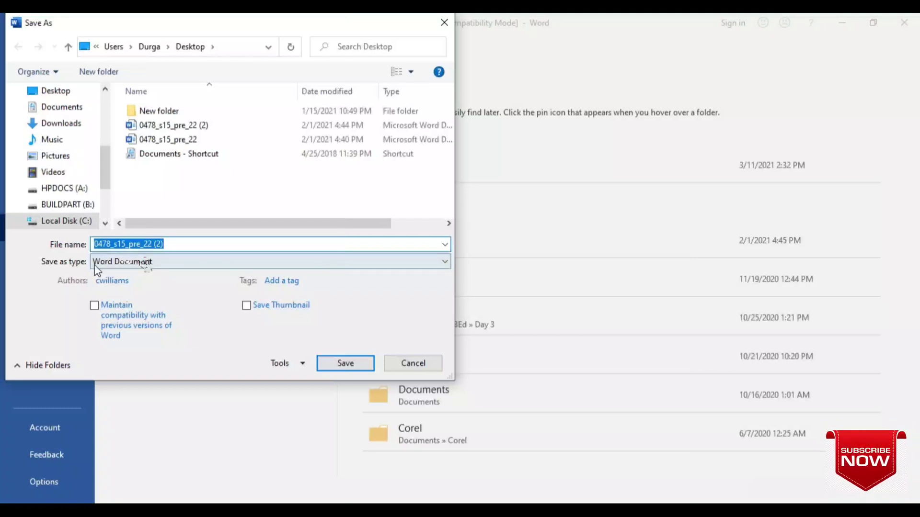
- Change the save type to PDF and bring up the PDF Options dialog
{"action": "left_click", "coordinate": [146, 263]}
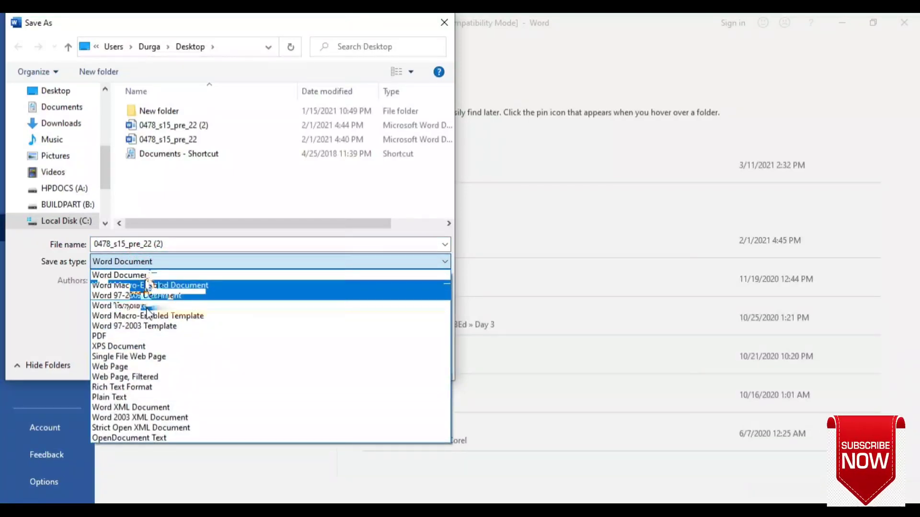
{"action": "left_click", "coordinate": [148, 336]}
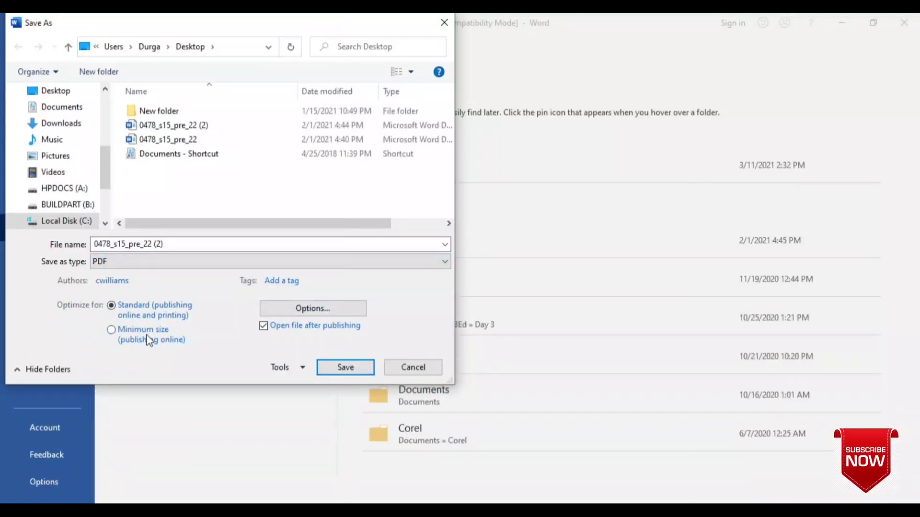
{"action": "left_click", "coordinate": [294, 309]}
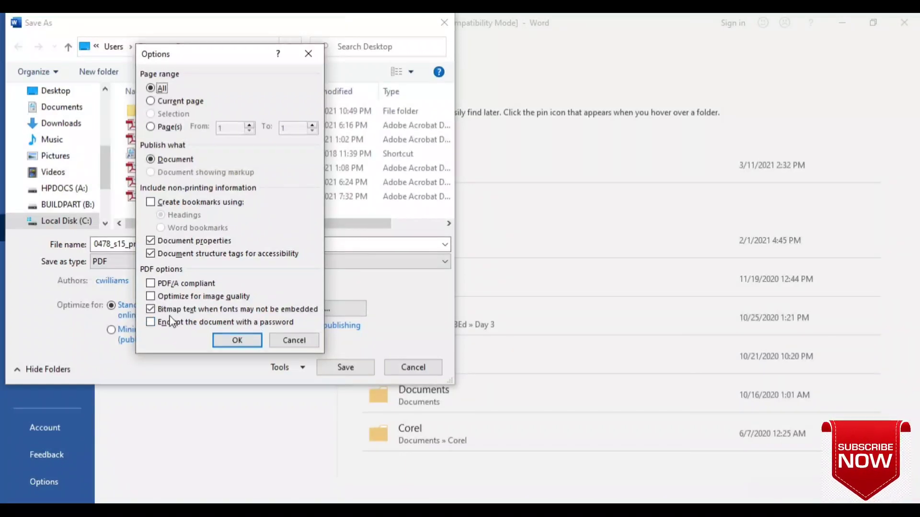
- Tick 'Encrypt the document with a password' and accept the PDF options
{"action": "left_click", "coordinate": [151, 322]}
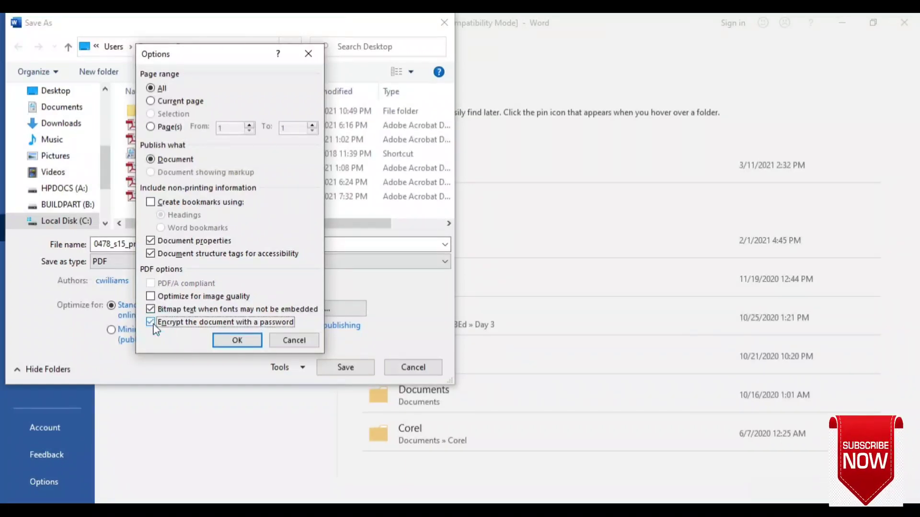
{"action": "left_click", "coordinate": [234, 341]}
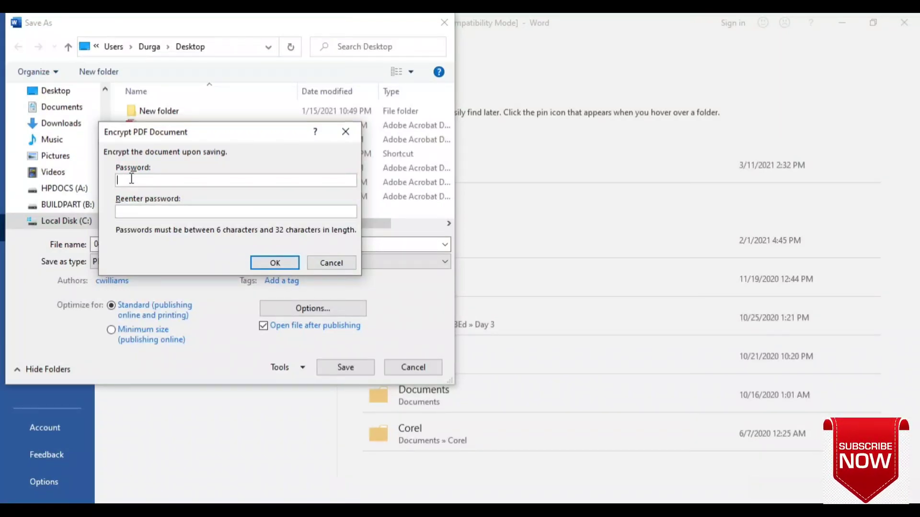
- Enter the six-character encryption password in both Password and Reenter password fields and confirm
{"action": "type", "text": "******"}
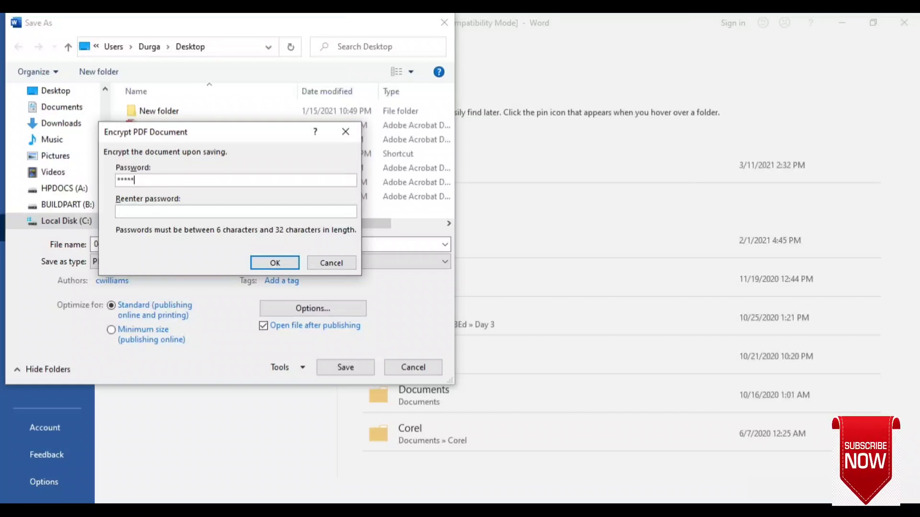
{"action": "left_click", "coordinate": [136, 209]}
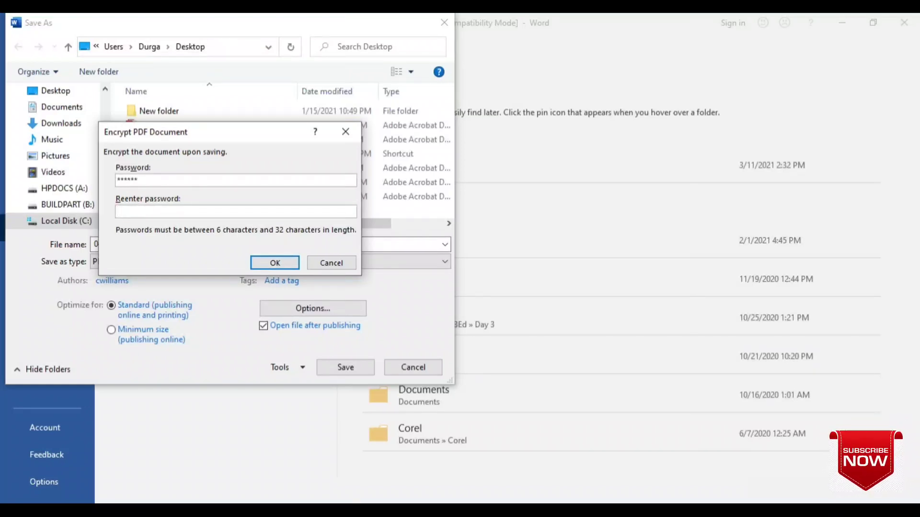
{"action": "type", "text": "******"}
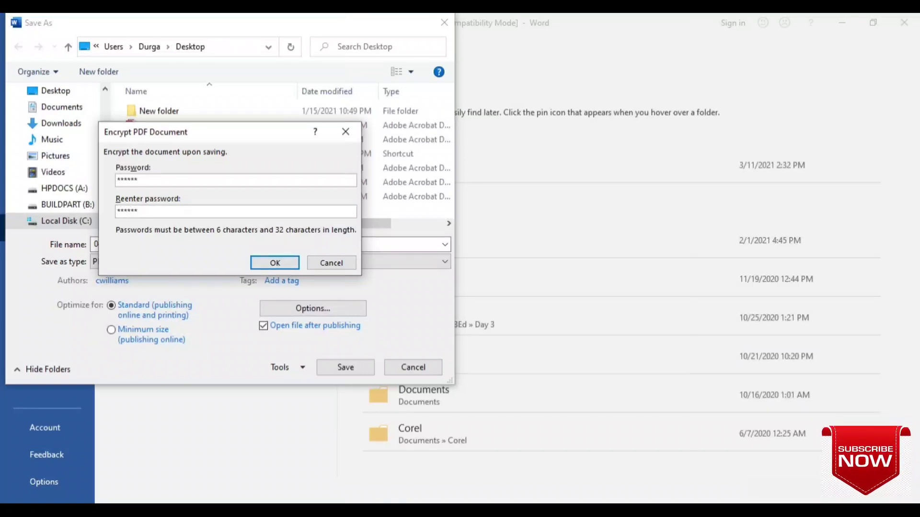
{"action": "left_click", "coordinate": [274, 263]}
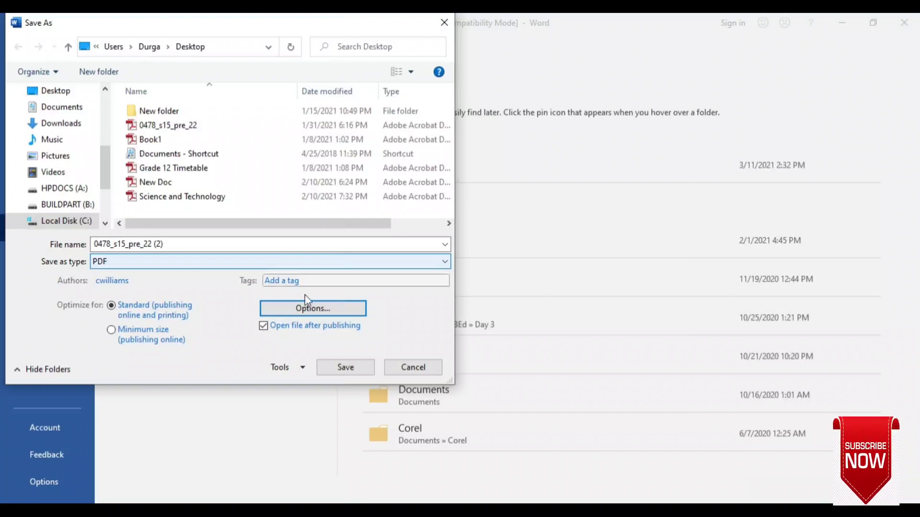
- Save 0478_s15_pre_22 (2).pdf and test a wrong password in Adobe Reader's prompt
{"action": "left_click", "coordinate": [344, 368]}
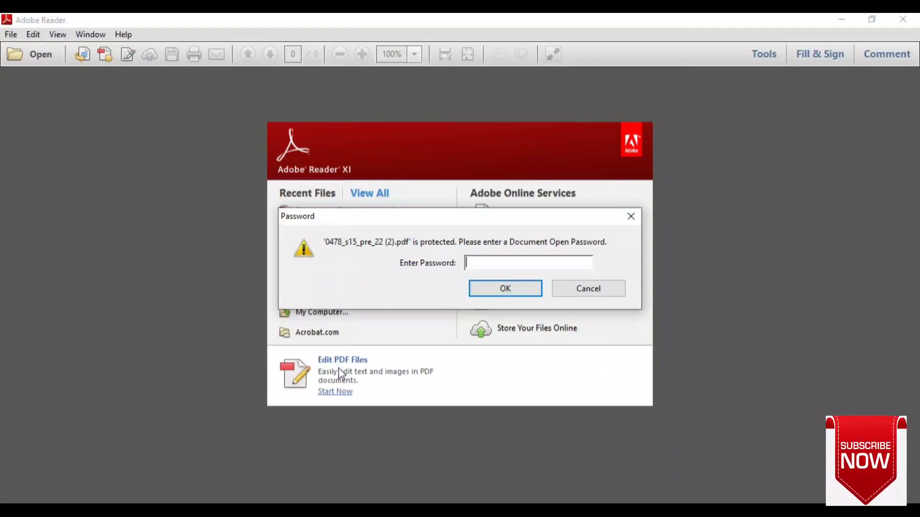
{"action": "type", "text": "1234"}
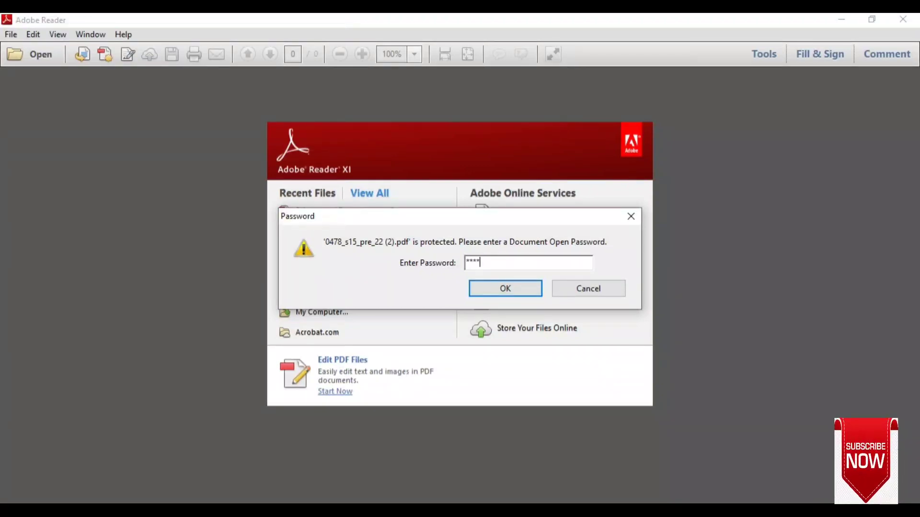
{"action": "key", "text": "Return"}
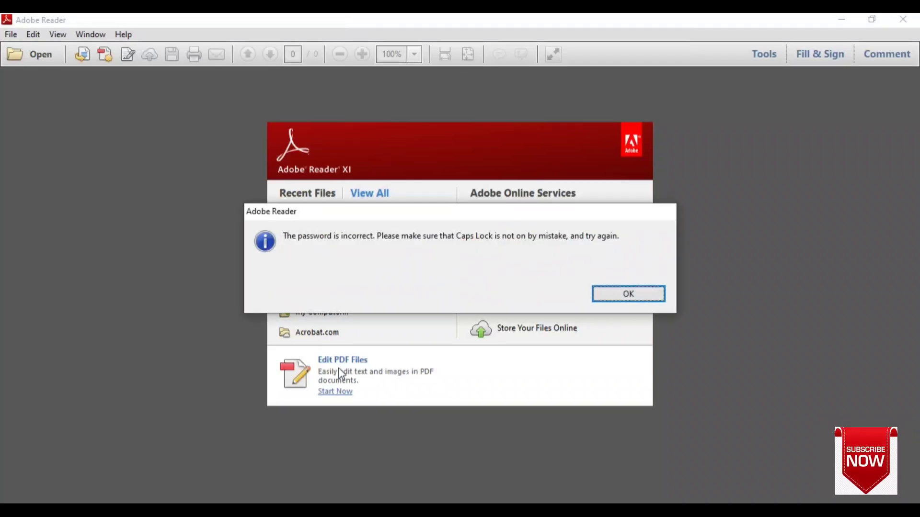
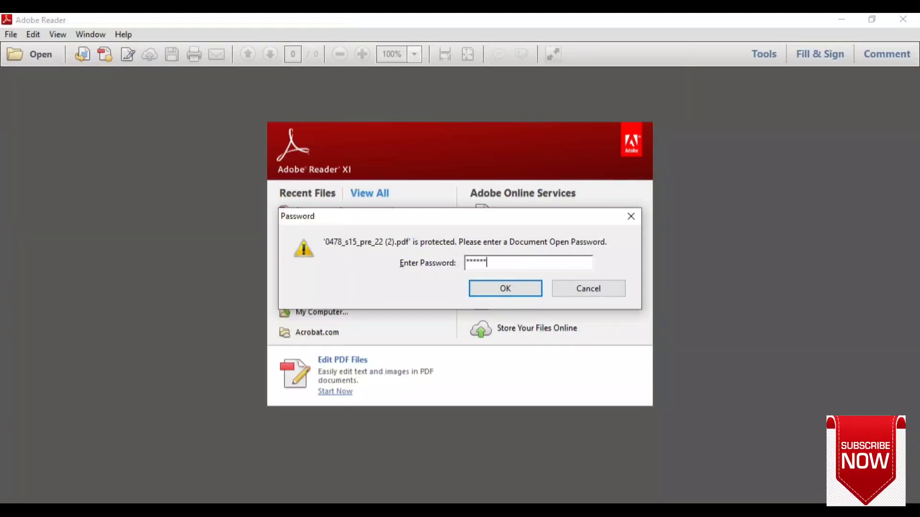
- Submit the retyped password to unlock 0478_s15_pre_22 (2).pdf in Adobe Reader
{"action": "key", "text": "Return"}
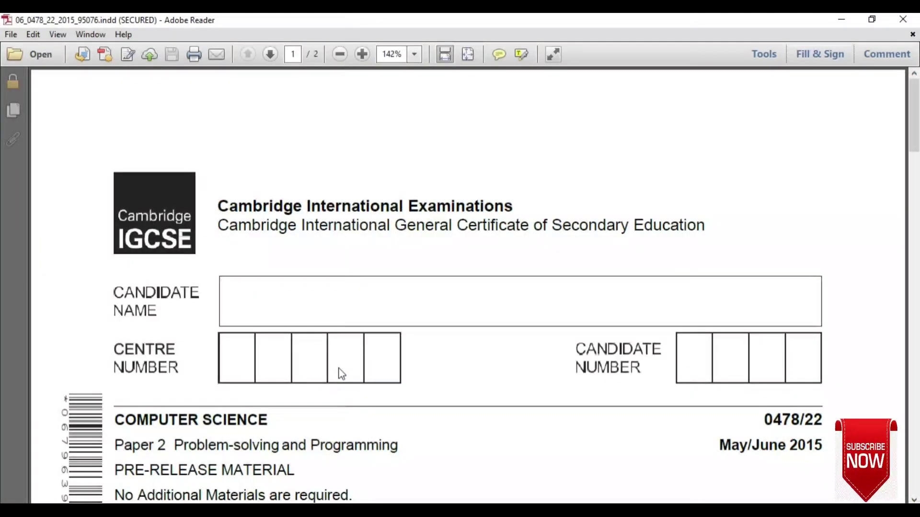